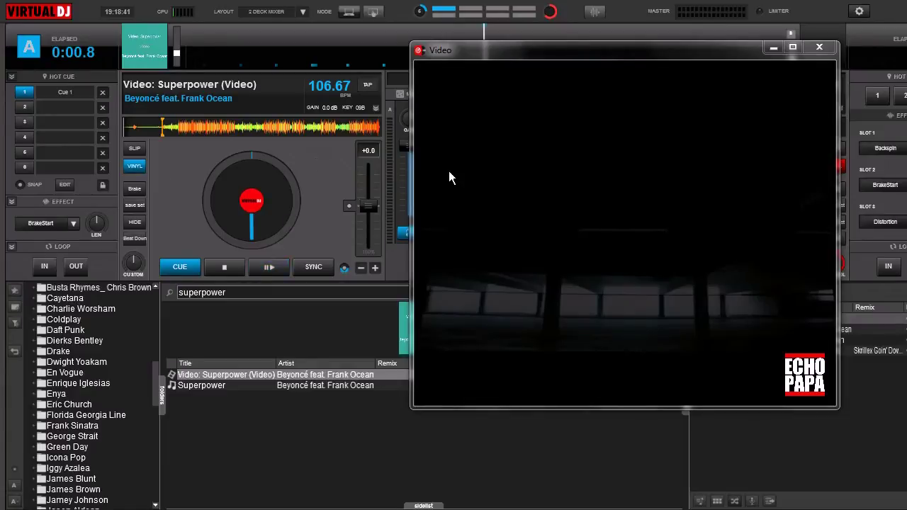
# - Briefly play and stop the Superpower video, then jump to hot cue 1 at 0:49.9
pyautogui.click(269, 267)
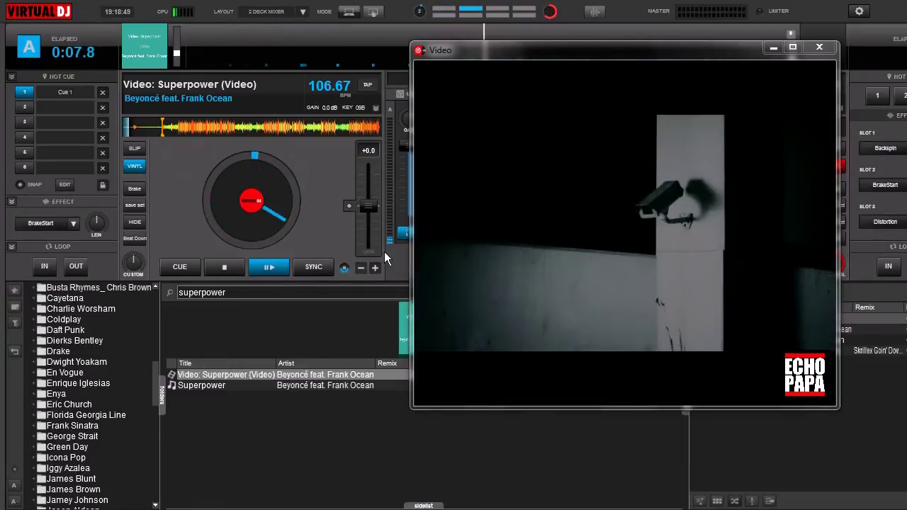
pyautogui.click(226, 269)
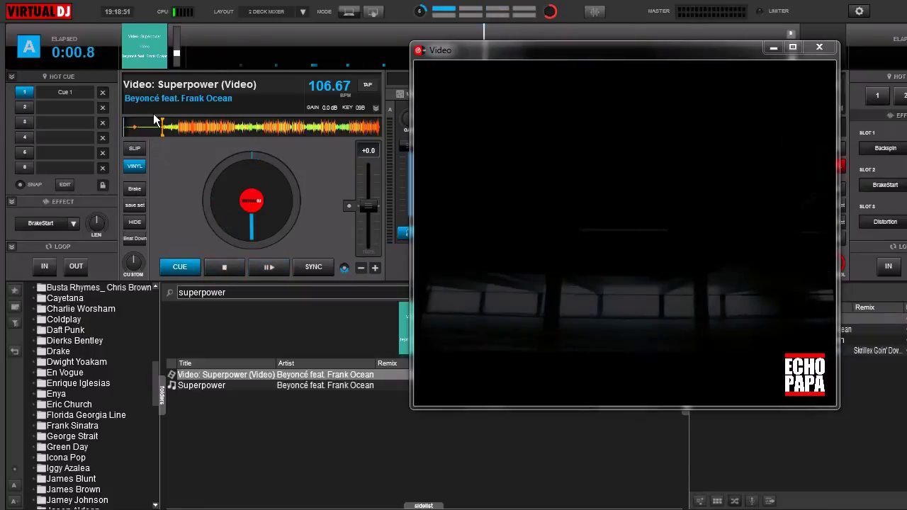
pyautogui.click(31, 93)
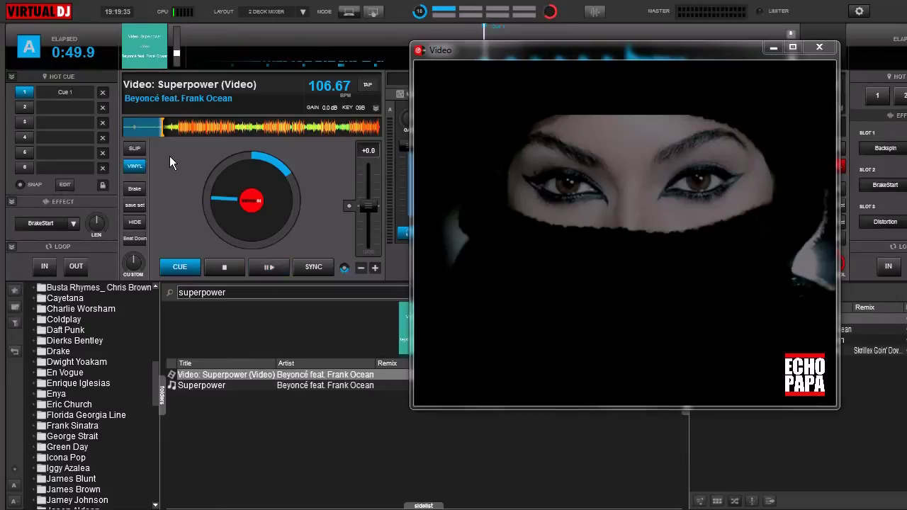
# - Close the floating video preview and open Superpower (Video) in Track Cleaner
pyautogui.click(820, 49)
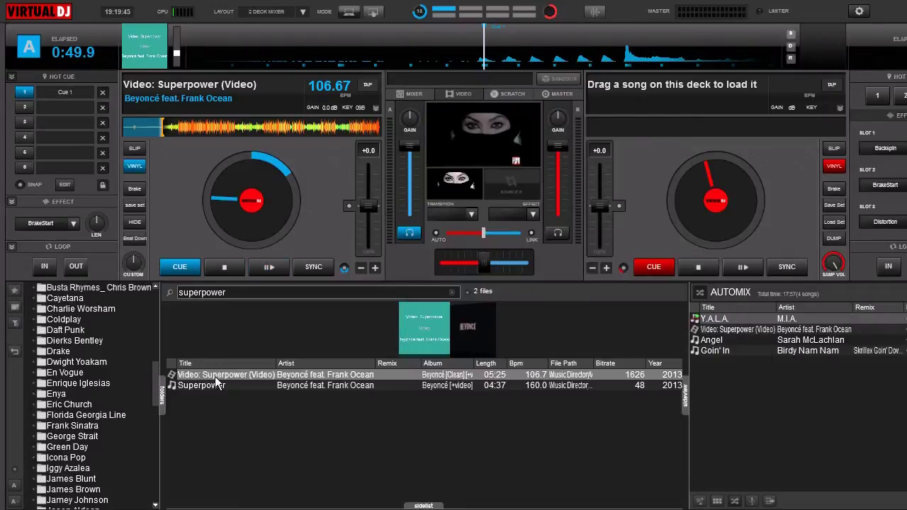
pyautogui.rightClick(215, 378)
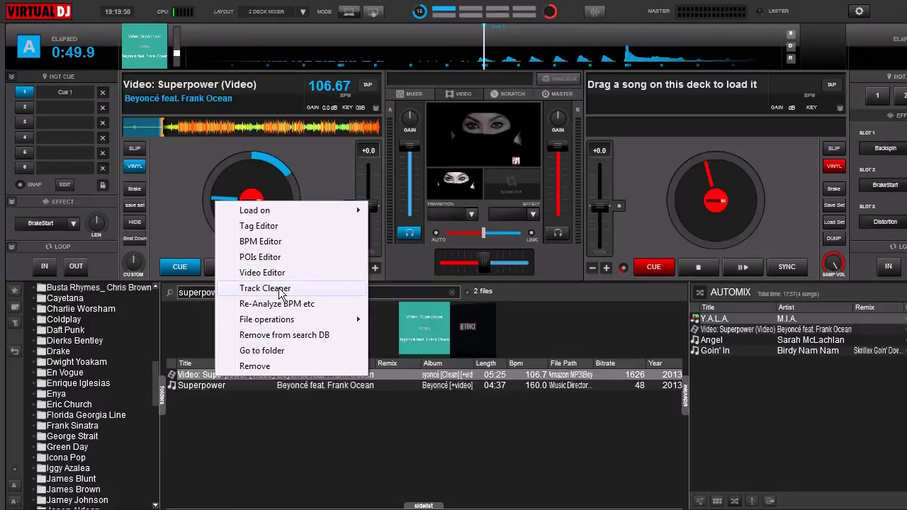
pyautogui.click(280, 289)
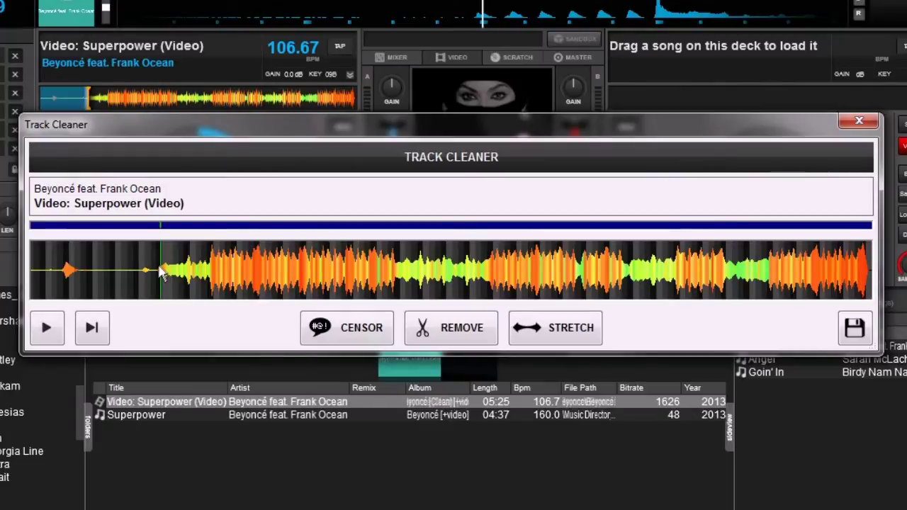
# - Zoom the Track Cleaner waveform and drag the overview bar back toward the track start
pyautogui.scroll(1, 166, 276)
pyautogui.scroll(5, 165, 275)
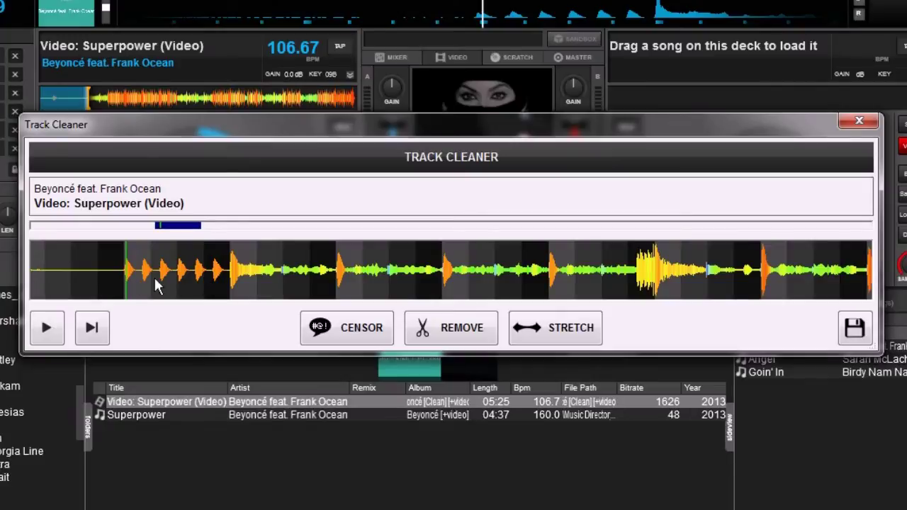
pyautogui.scroll(-3, 172, 273)
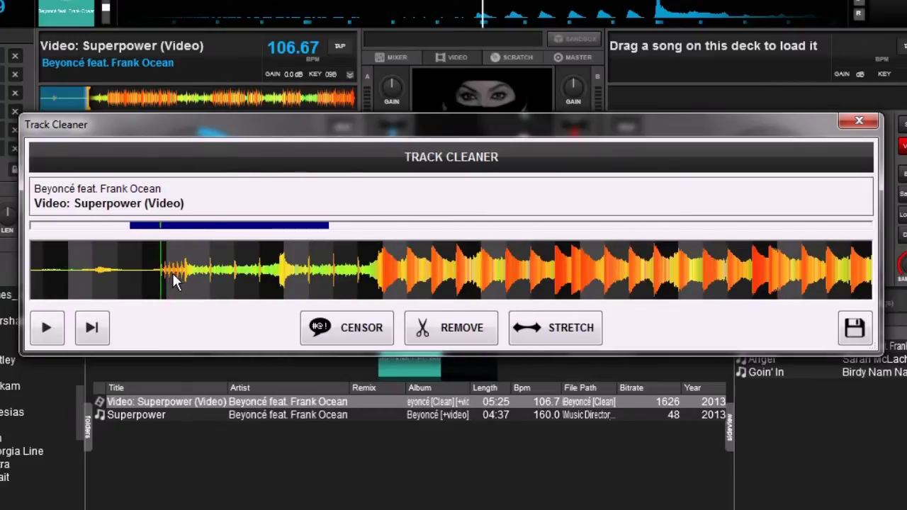
pyautogui.scroll(4, 170, 275)
pyautogui.scroll(-3, 124, 284)
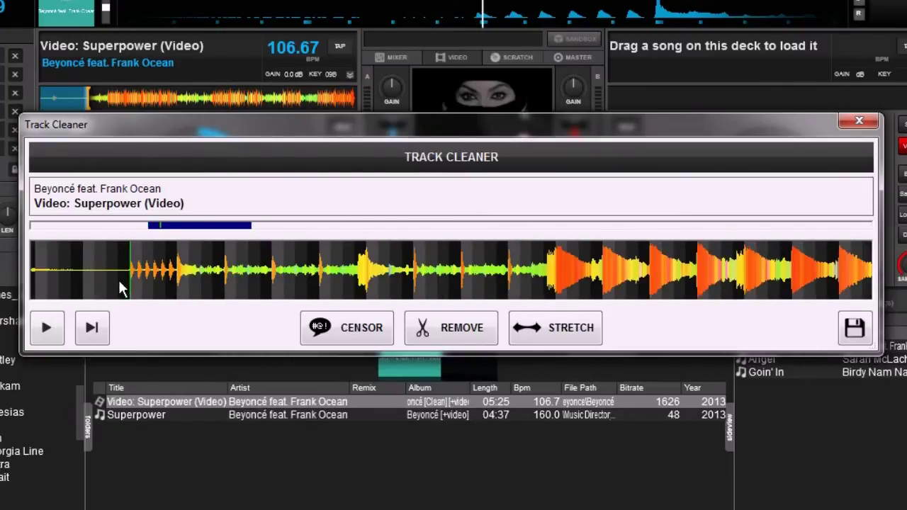
pyautogui.scroll(1, 196, 250)
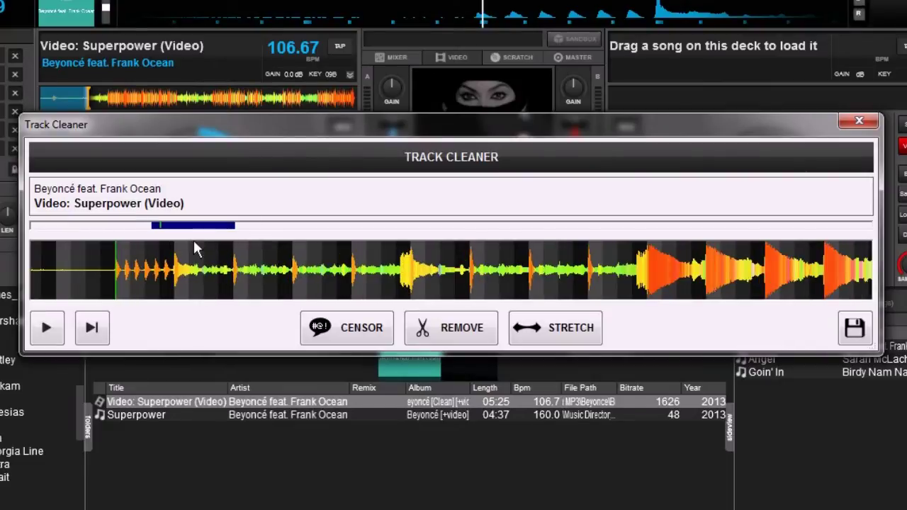
pyautogui.moveTo(202, 234); pyautogui.dragTo(54, 237)
# - Allow prelisten on master output, preview the opening, reset to the start and begin a remove region
pyautogui.click(33, 273)
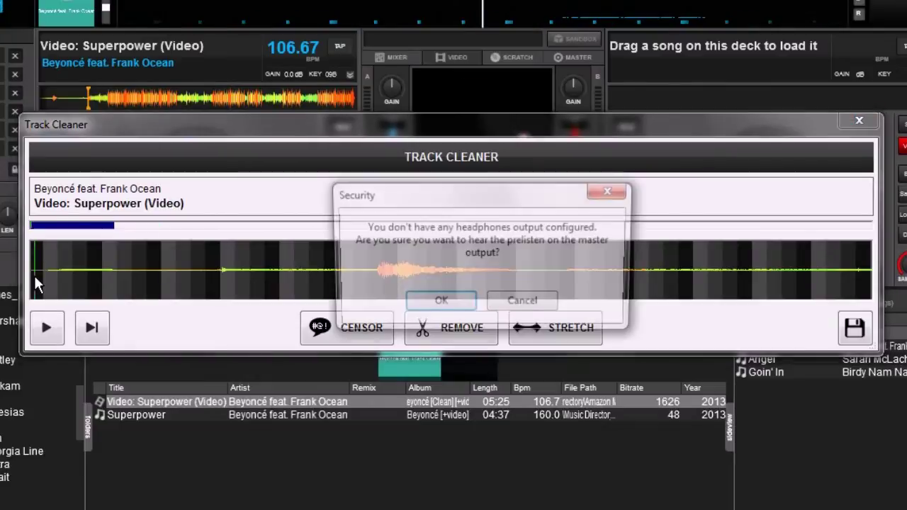
pyautogui.click(433, 303)
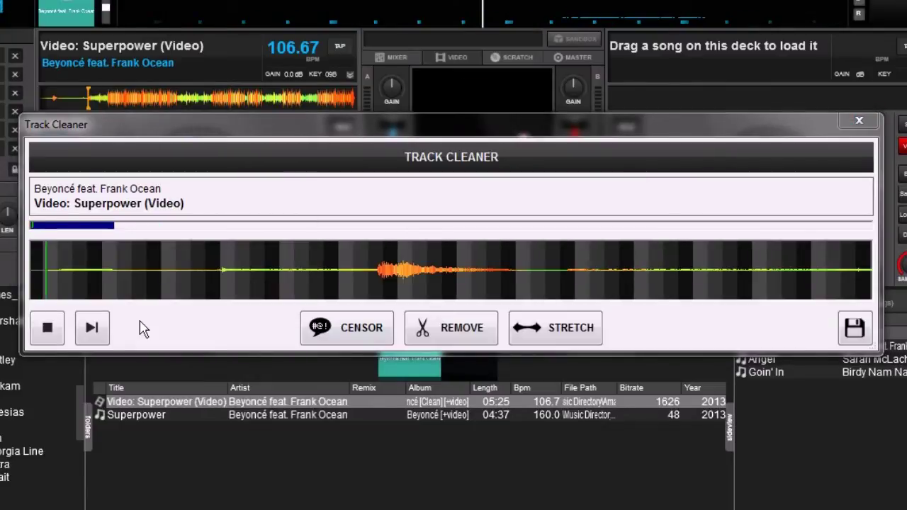
pyautogui.click(39, 332)
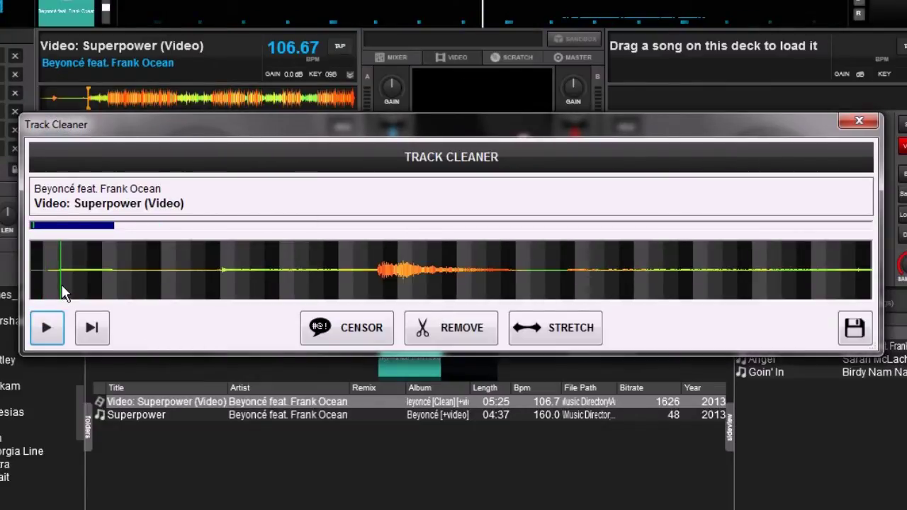
pyautogui.moveTo(59, 284); pyautogui.dragTo(34, 279)
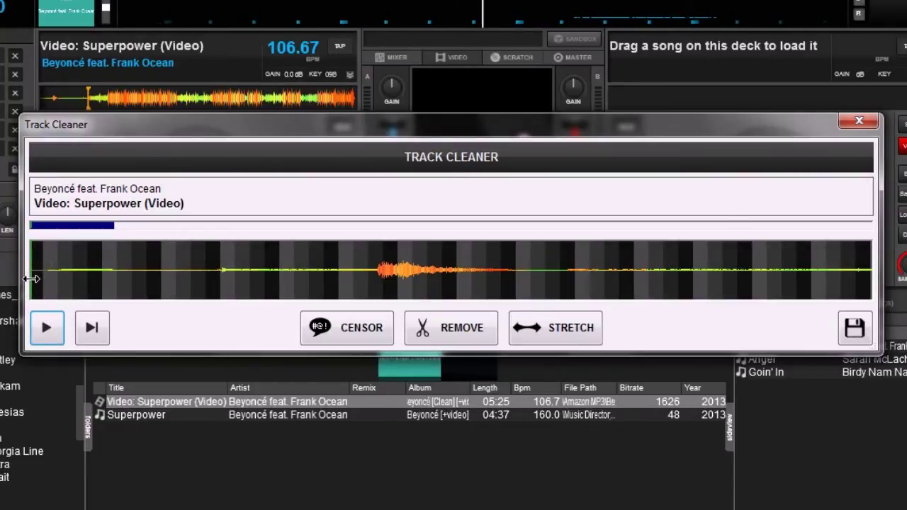
pyautogui.click(436, 331)
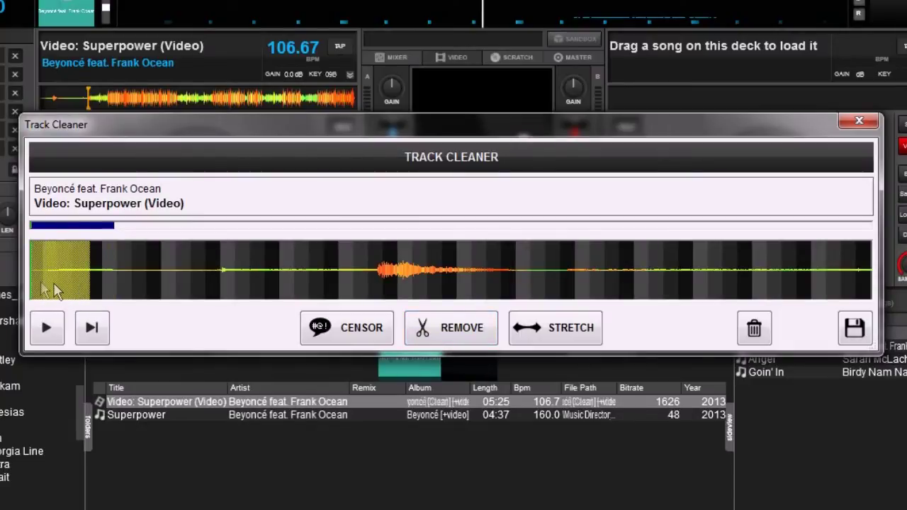
# - Stretch the remove region across the intro, ending it where the beat starts
pyautogui.moveTo(90, 290); pyautogui.dragTo(844, 276)
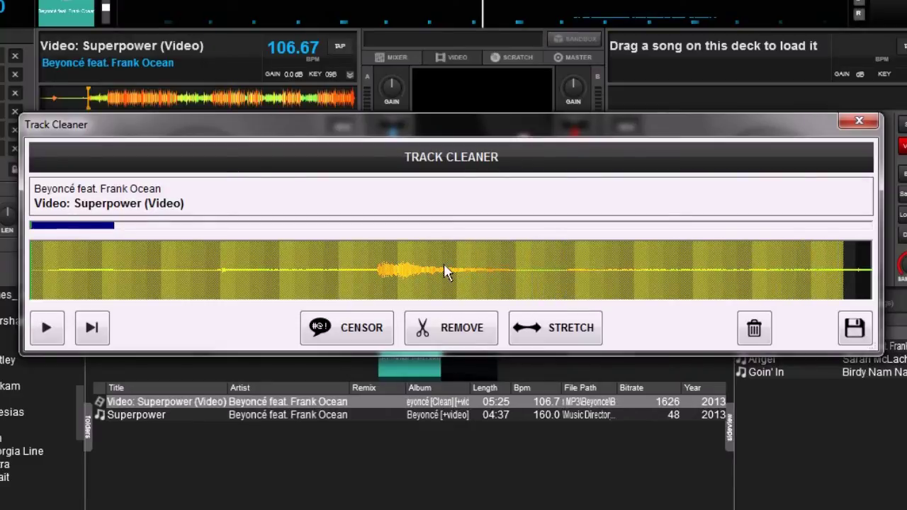
pyautogui.scroll(-4, 443, 263)
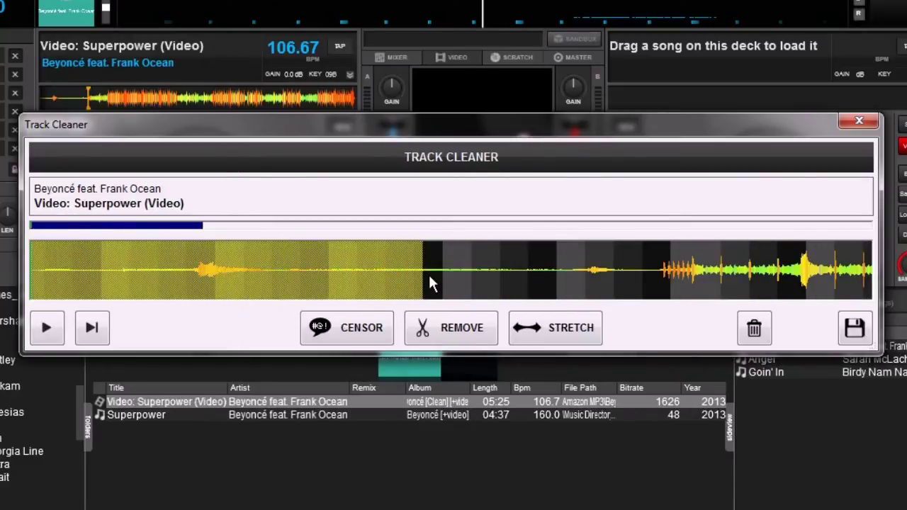
pyautogui.moveTo(424, 284); pyautogui.dragTo(659, 282)
pyautogui.scroll(1, 686, 296)
pyautogui.scroll(3, 684, 296)
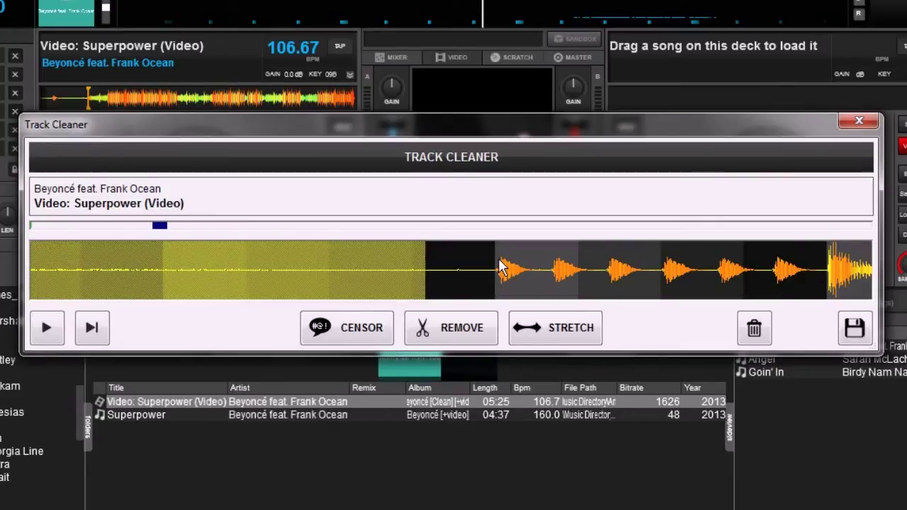
pyautogui.moveTo(431, 296); pyautogui.dragTo(495, 283)
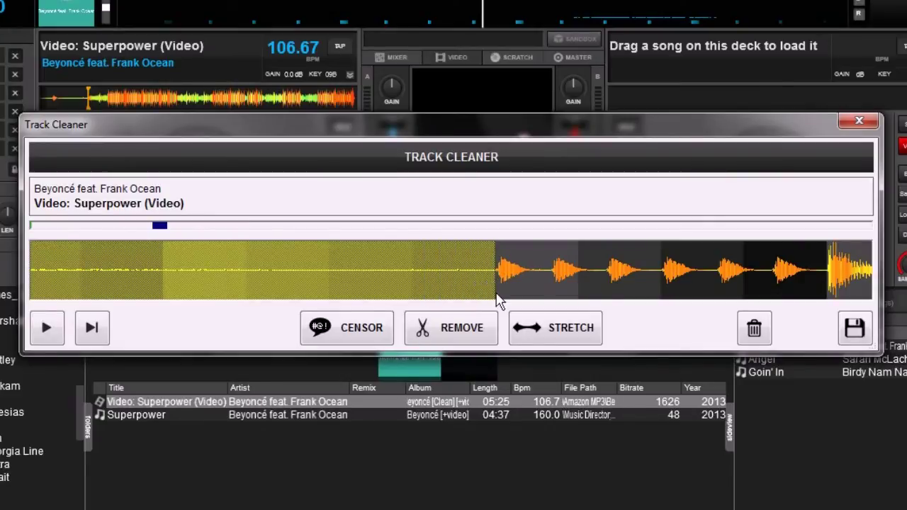
# - Review the marked intro selection across the waveform, then open the Save TrackEdit dialog
pyautogui.click(459, 337)
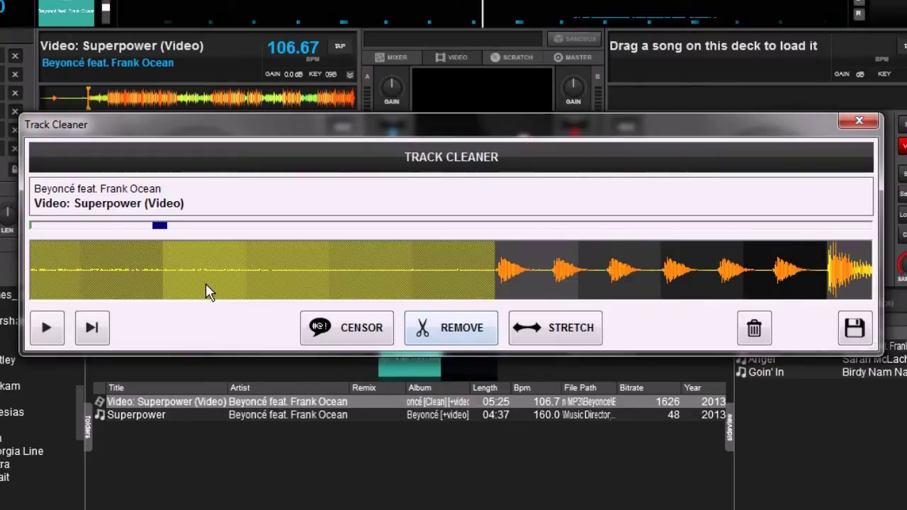
pyautogui.scroll(-2, 394, 257)
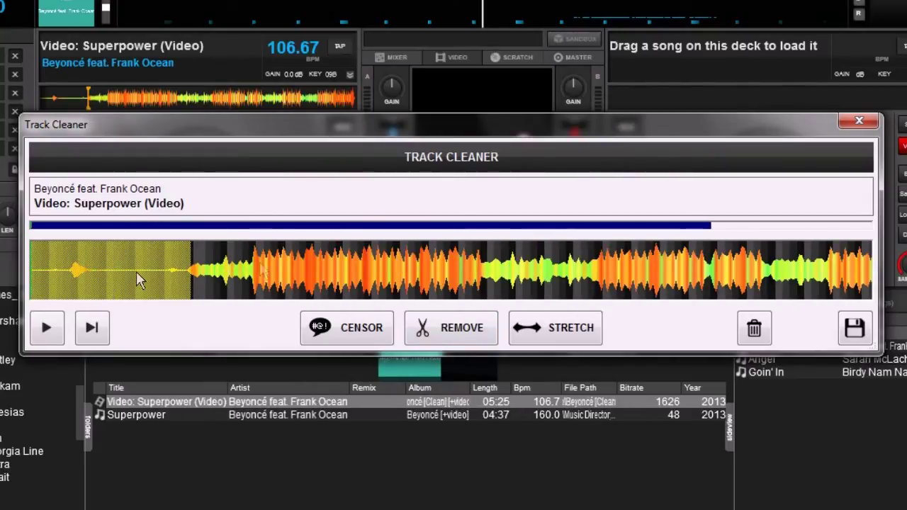
pyautogui.scroll(1, 700, 289)
pyautogui.scroll(2, 179, 291)
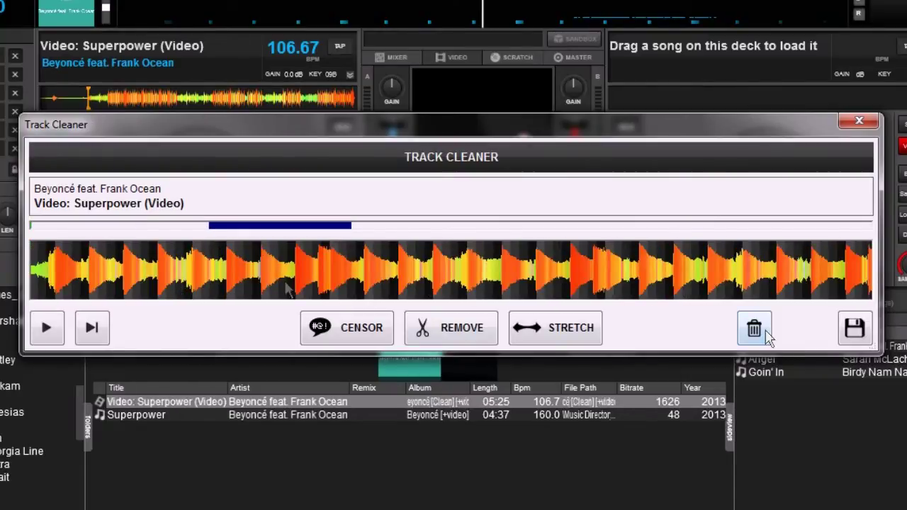
pyautogui.moveTo(270, 234); pyautogui.dragTo(159, 241)
pyautogui.scroll(1, 159, 241)
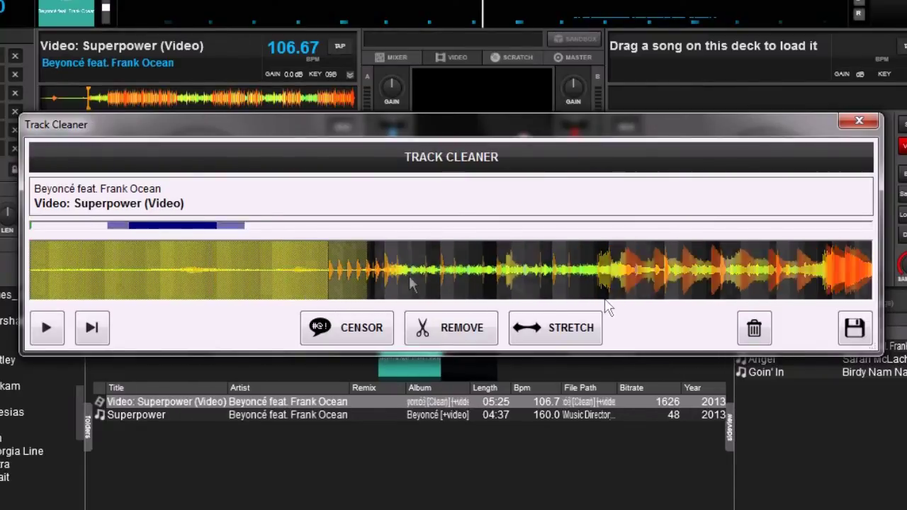
pyautogui.click(866, 335)
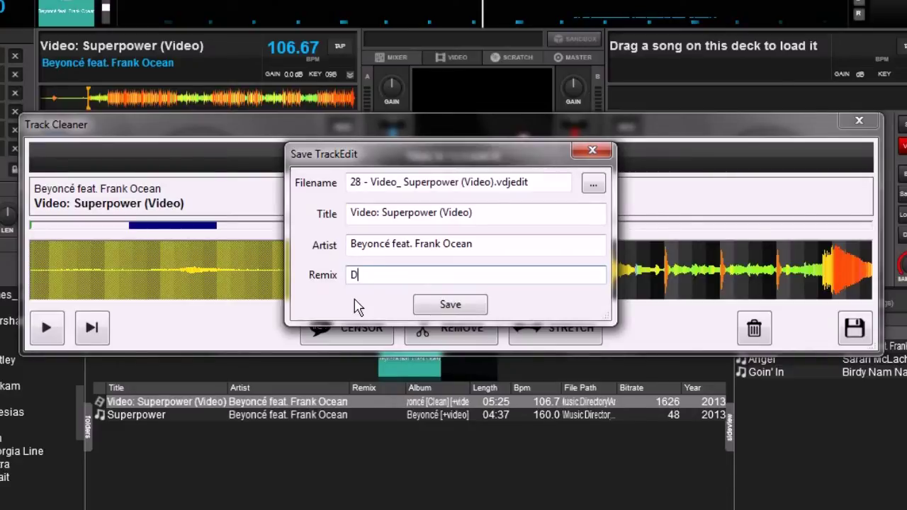
# - Enter 'DELETED INTRO' as the Remix label and save the edit
pyautogui.write('ELETED ')
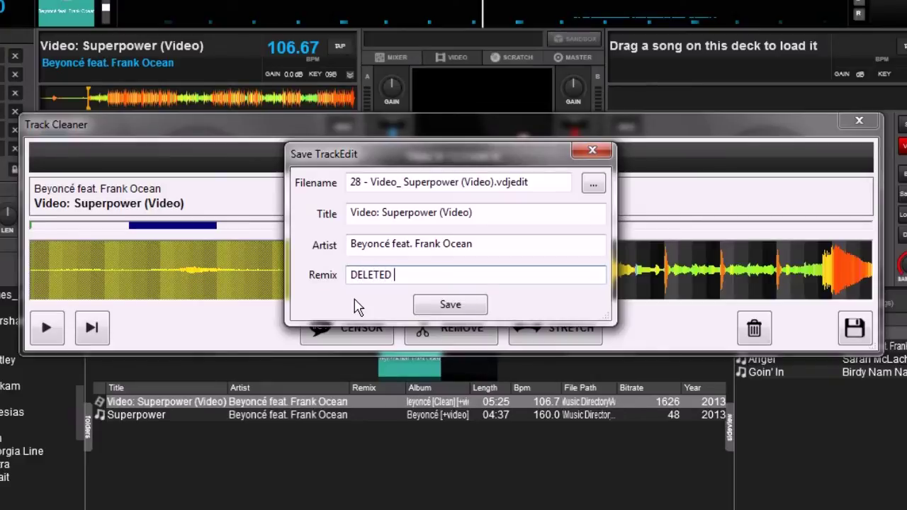
pyautogui.write('INTRO')
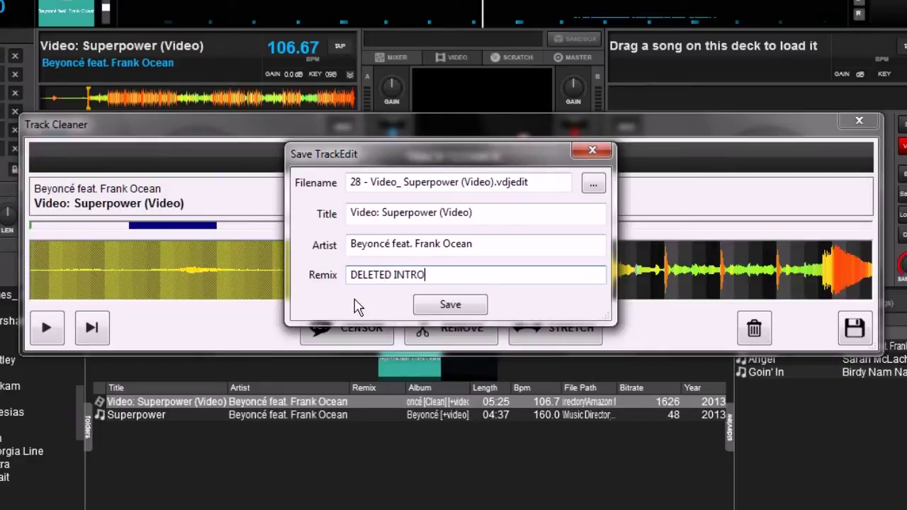
pyautogui.click(441, 305)
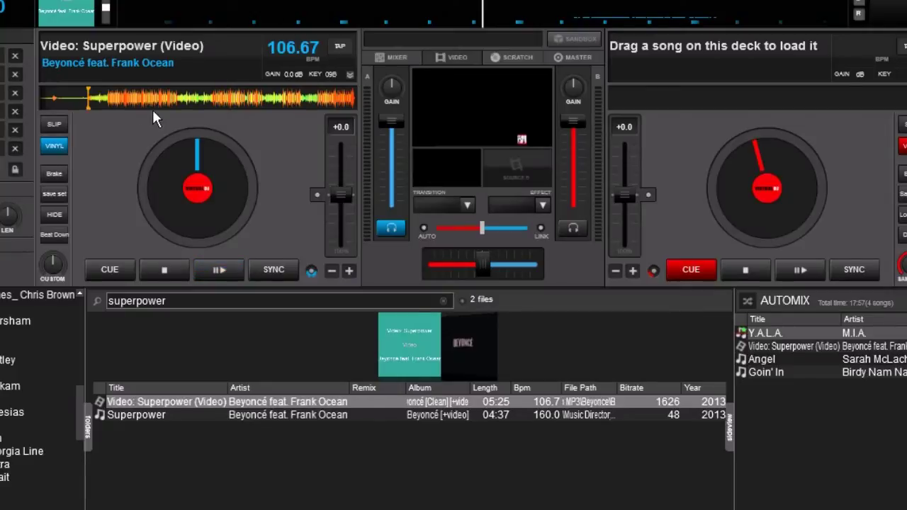
# - Eject deck A, search 'superpower' and load the 04:35 DELETED INTRO version onto deck A
pyautogui.click(157, 272)
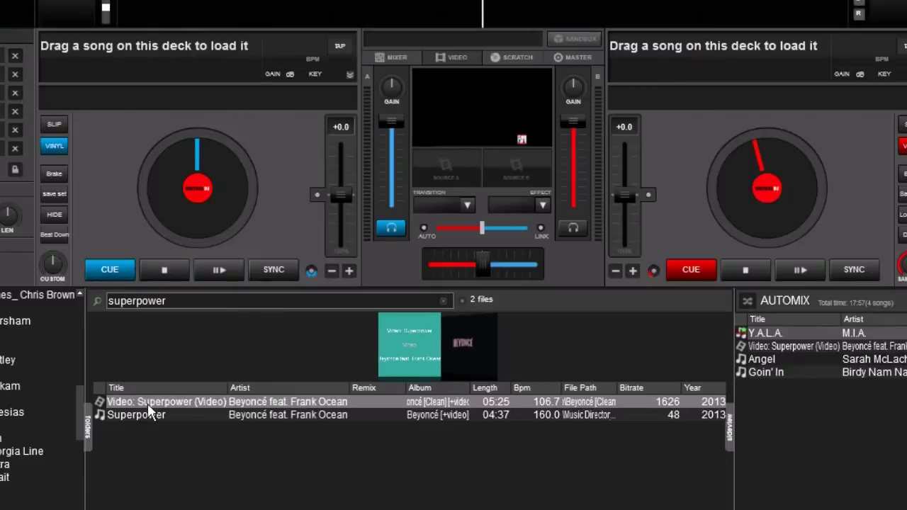
pyautogui.doubleClick(183, 303)
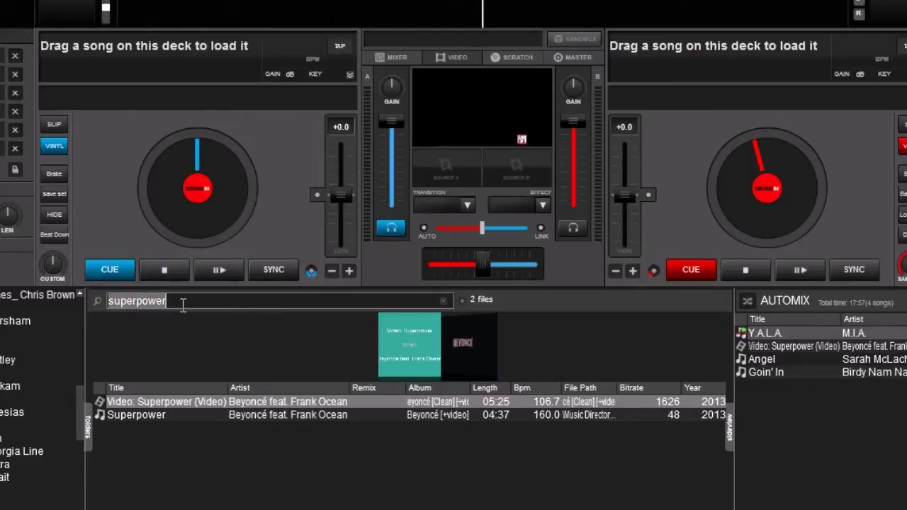
pyautogui.write('superpo')
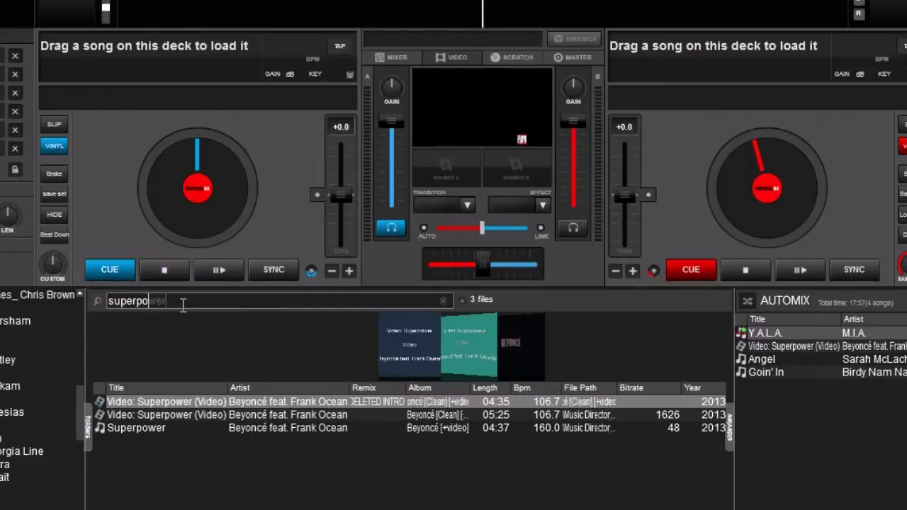
pyautogui.write('wer')
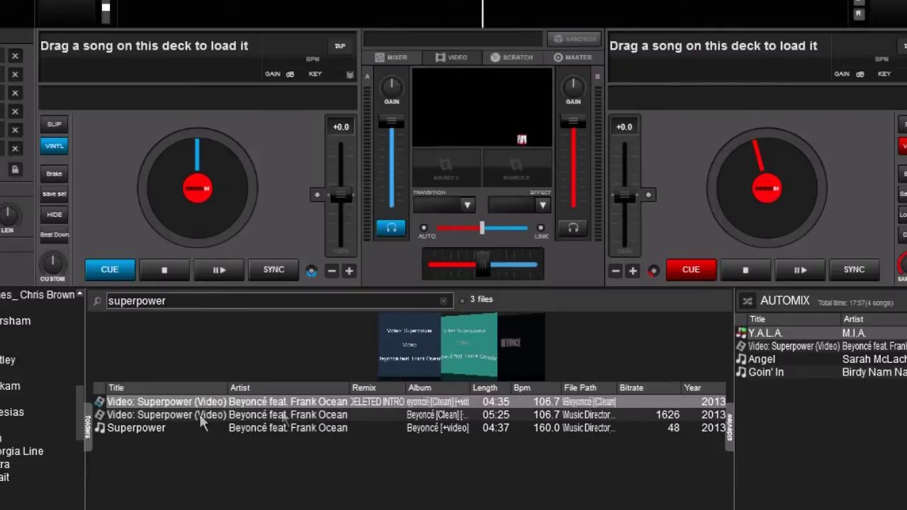
pyautogui.click(252, 414)
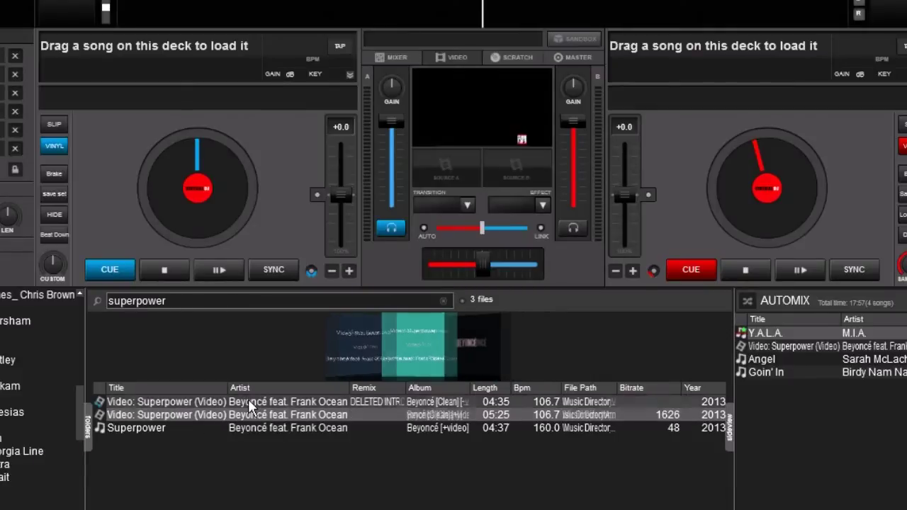
pyautogui.click(248, 399)
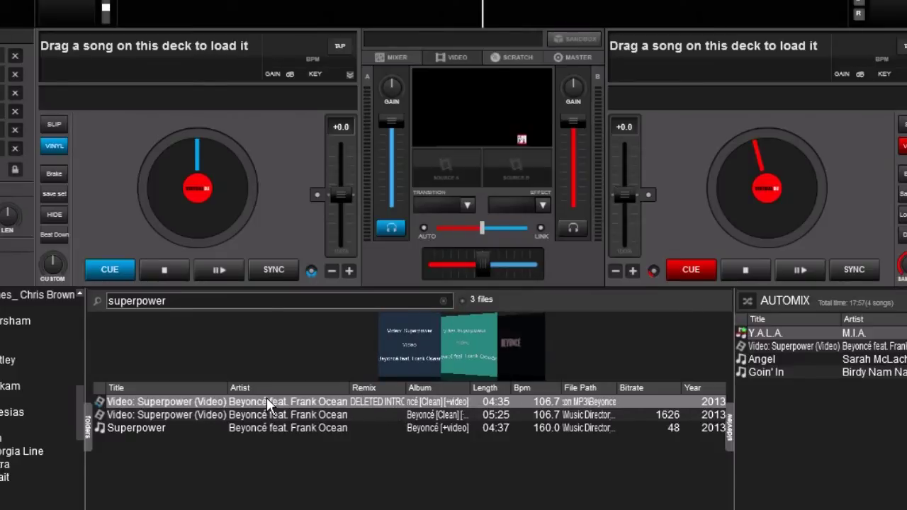
pyautogui.moveTo(266, 397); pyautogui.dragTo(236, 186)
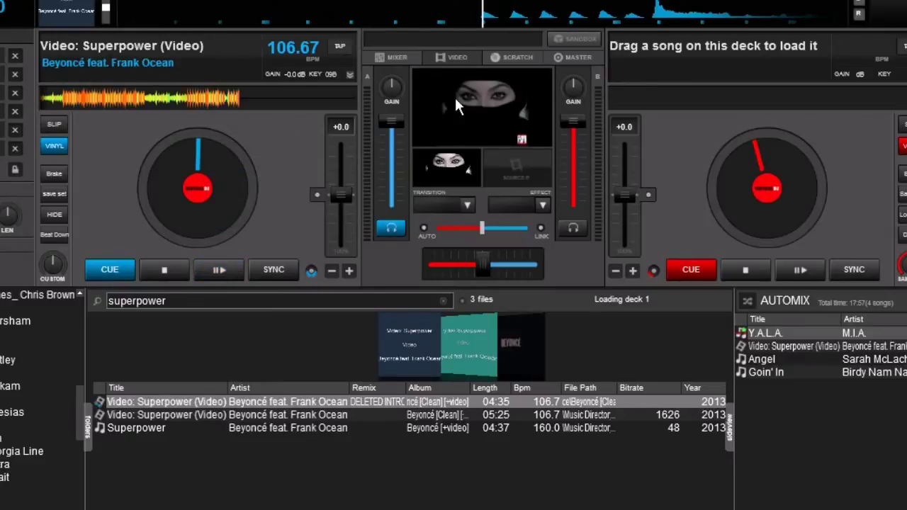
# - Play the DELETED INTRO edit, view it briefly in a detached video window, then return to cue
pyautogui.click(223, 270)
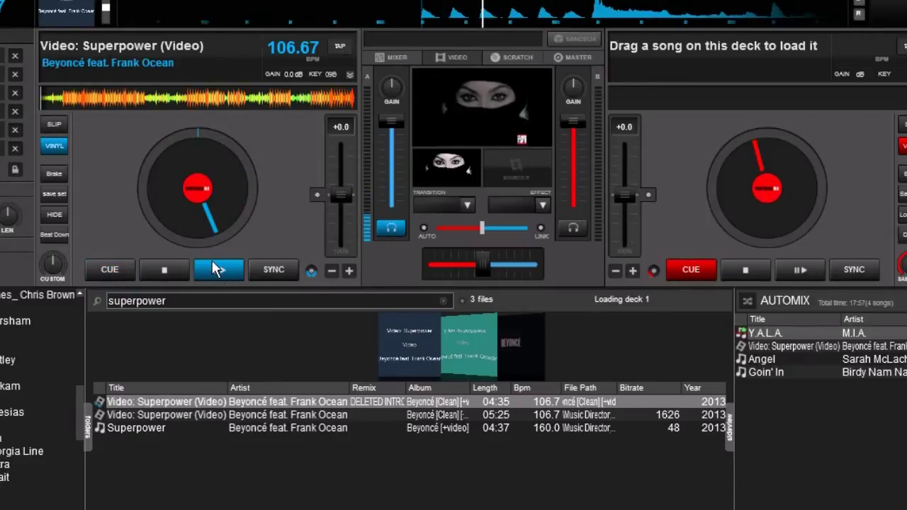
pyautogui.click(497, 109)
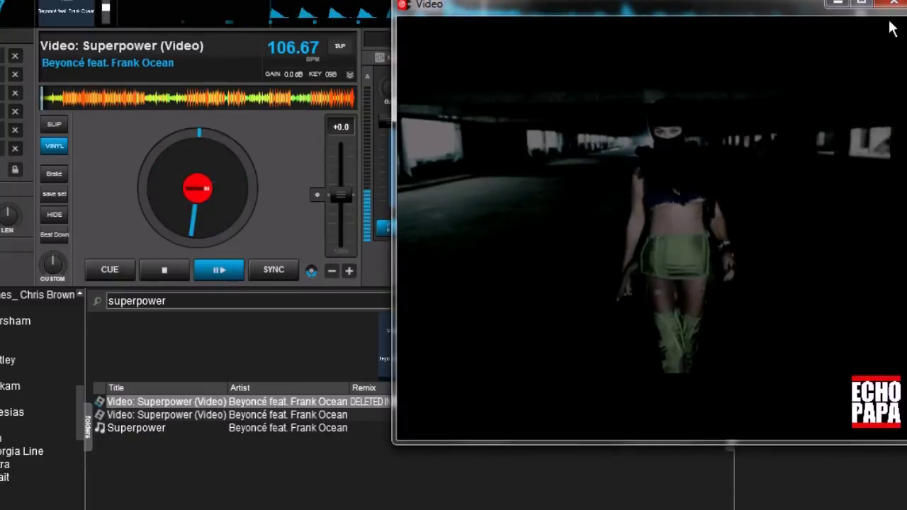
pyautogui.click(894, 4)
pyautogui.click(91, 265)
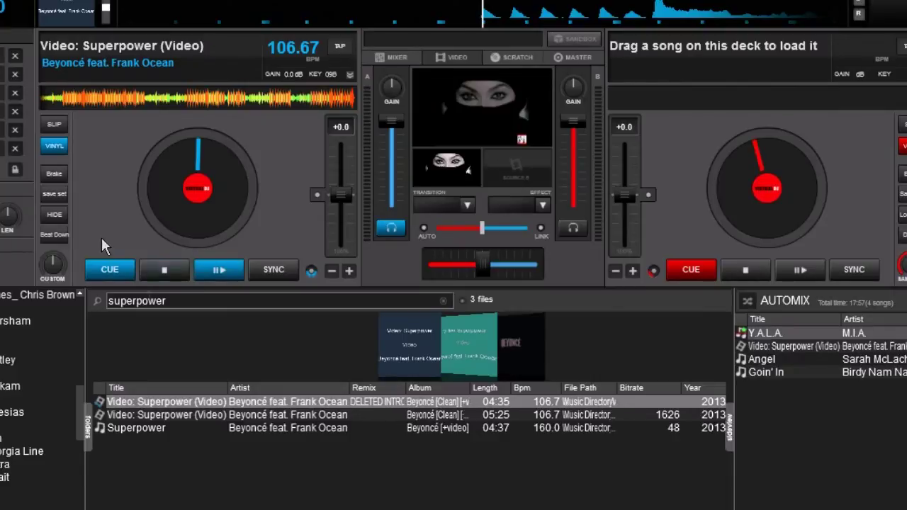
# - Reveal the new .vdjedit file in Explorer via File operations, then return to VirtualDJ
pyautogui.rightClick(283, 401)
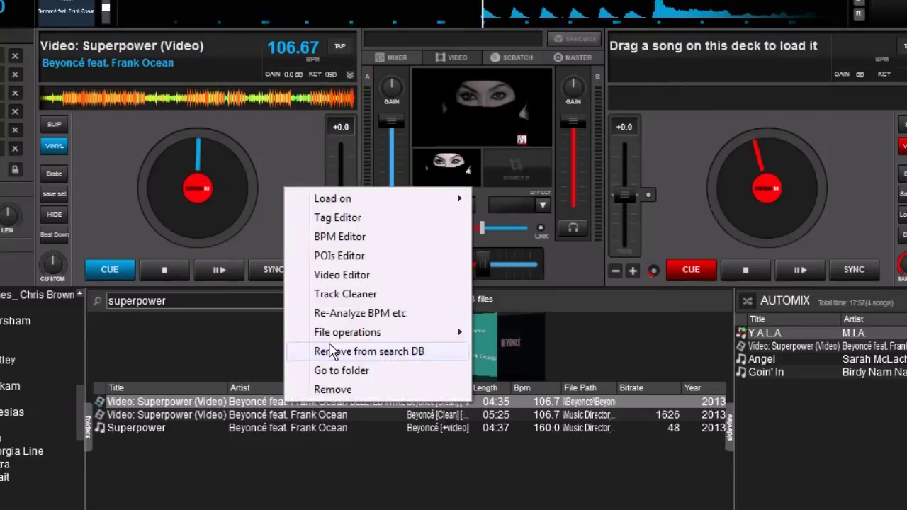
pyautogui.moveTo(382, 332)
pyautogui.click(487, 336)
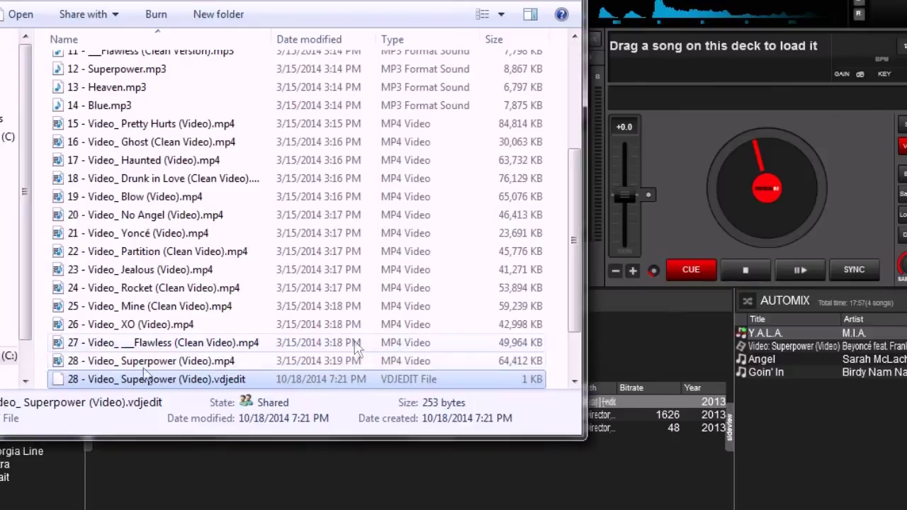
pyautogui.scroll(-2, 360, 350)
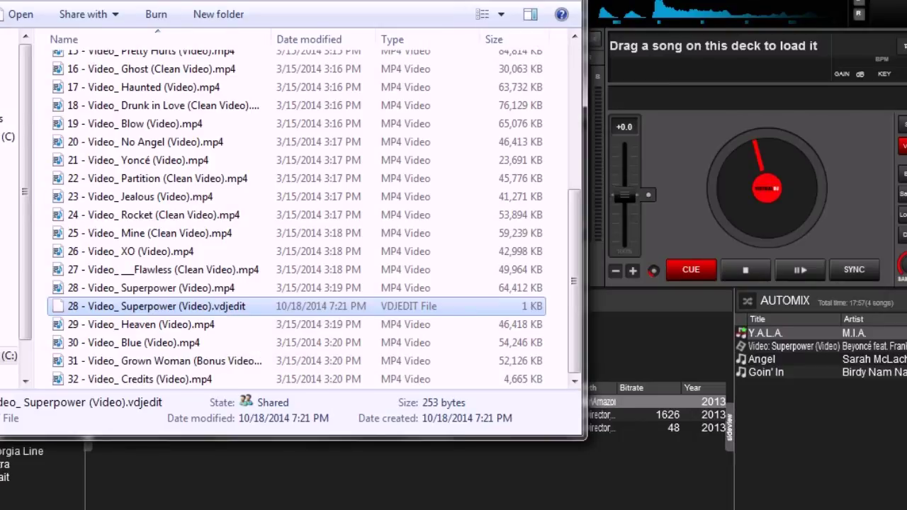
pyautogui.hotkey('alt', 'Tab')
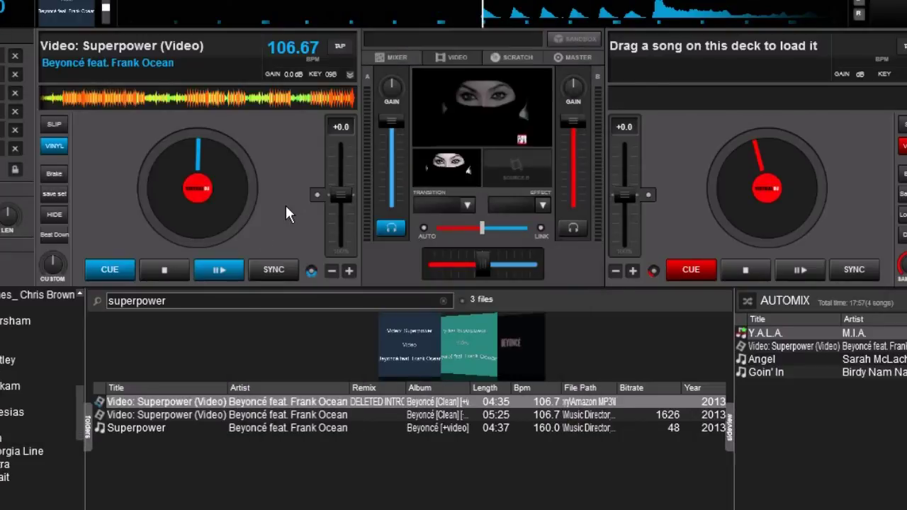